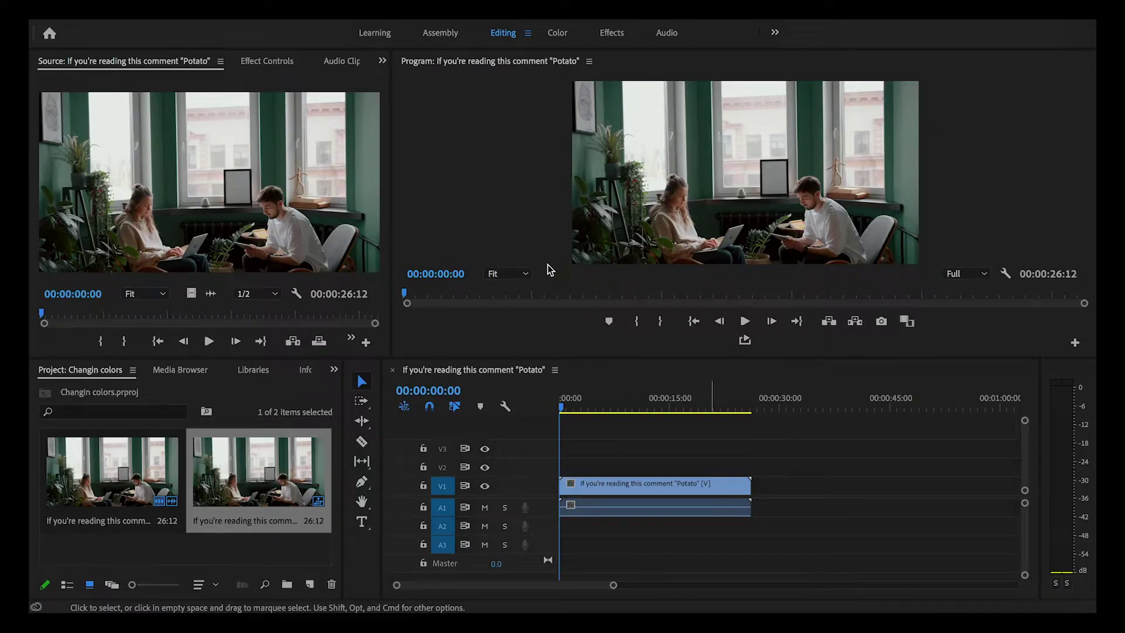
Play the sequence in the Program monitor, stop at 00:00:06:33, and scroll the colour-correction effects list.
click(739, 329)
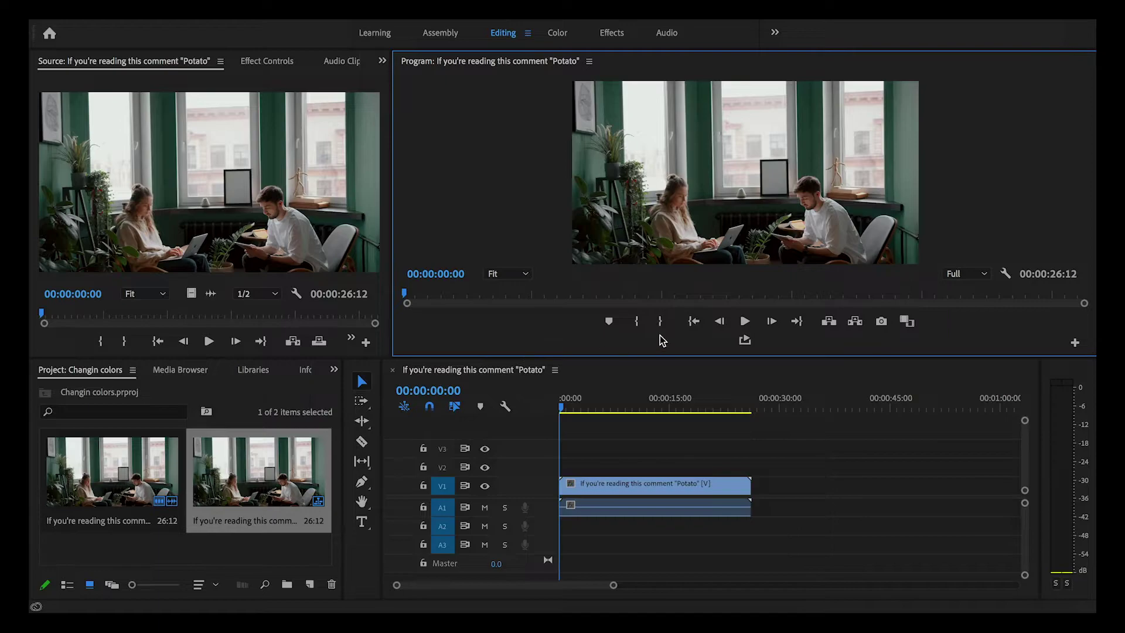
click(744, 321)
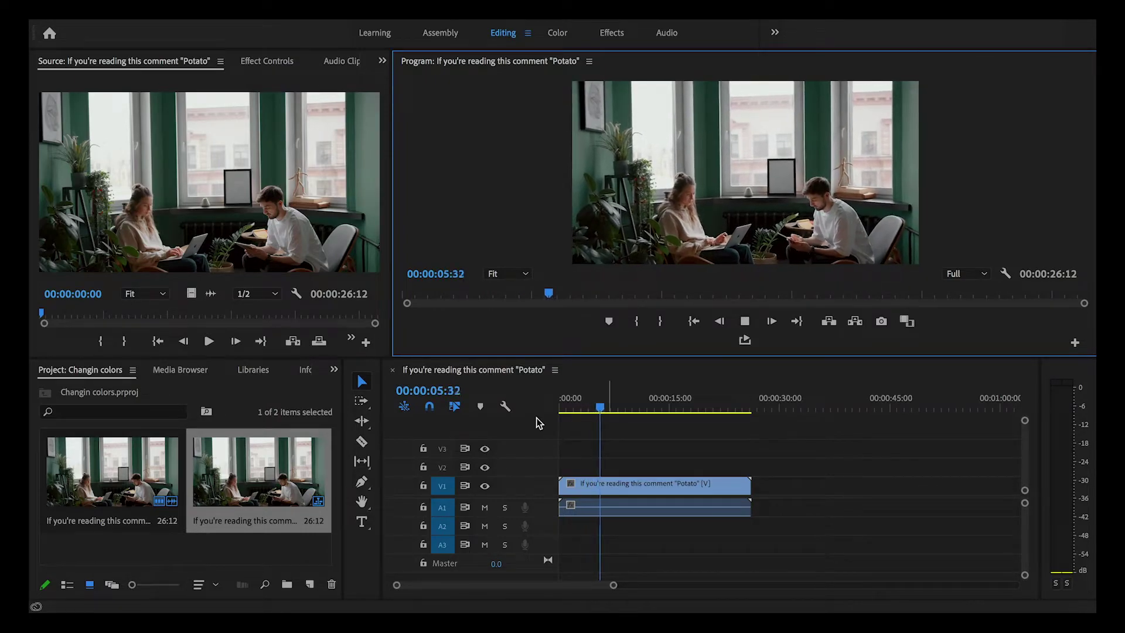
key(space)
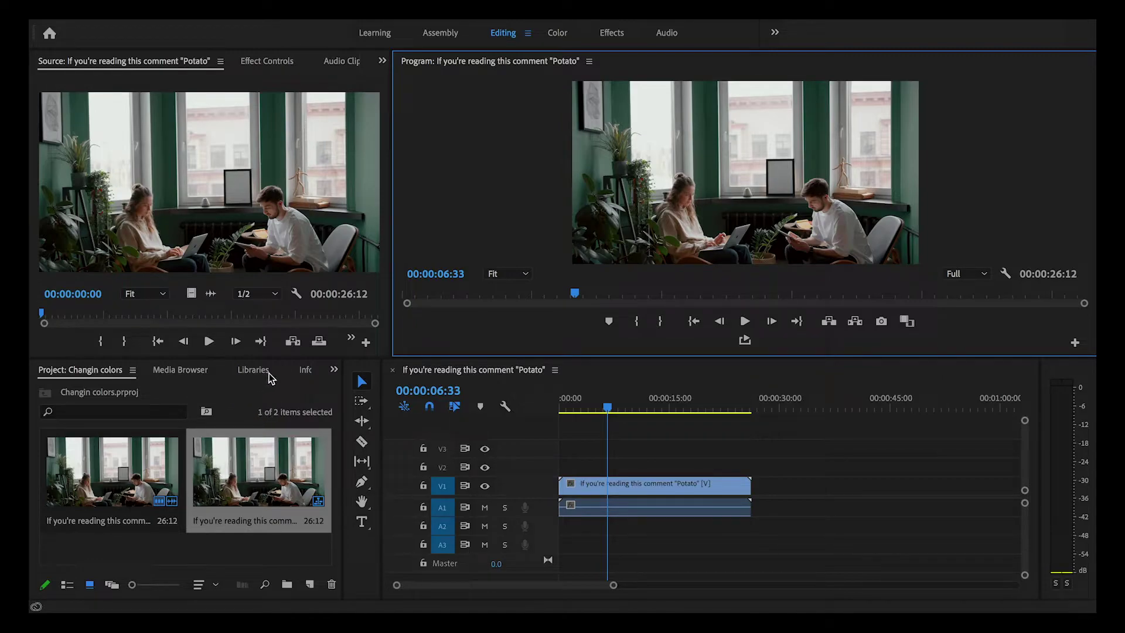
scroll(274, 372, down, 6)
Apply Lumetri Color to the room clip on V1 and show it in Effect Controls.
click(161, 370)
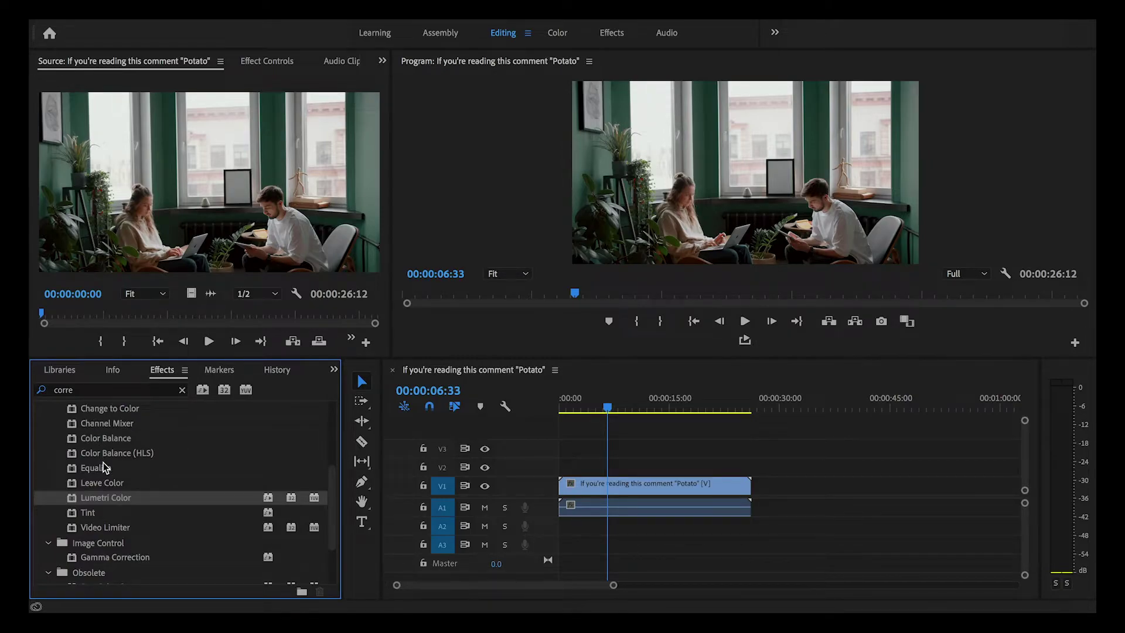
drag(139, 502, 599, 487)
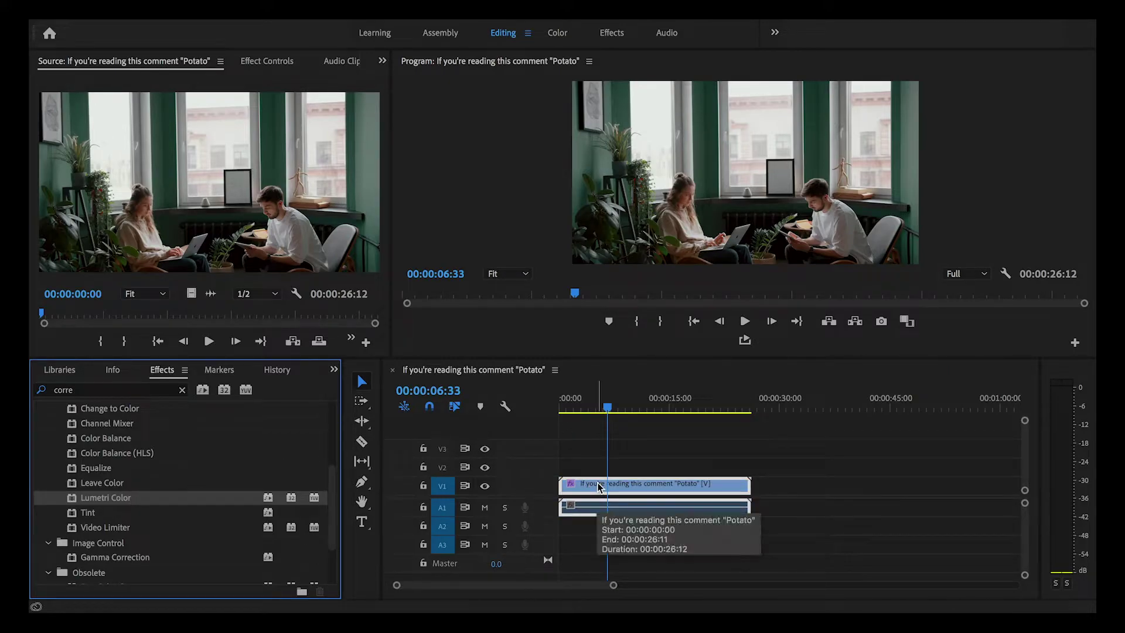
click(270, 62)
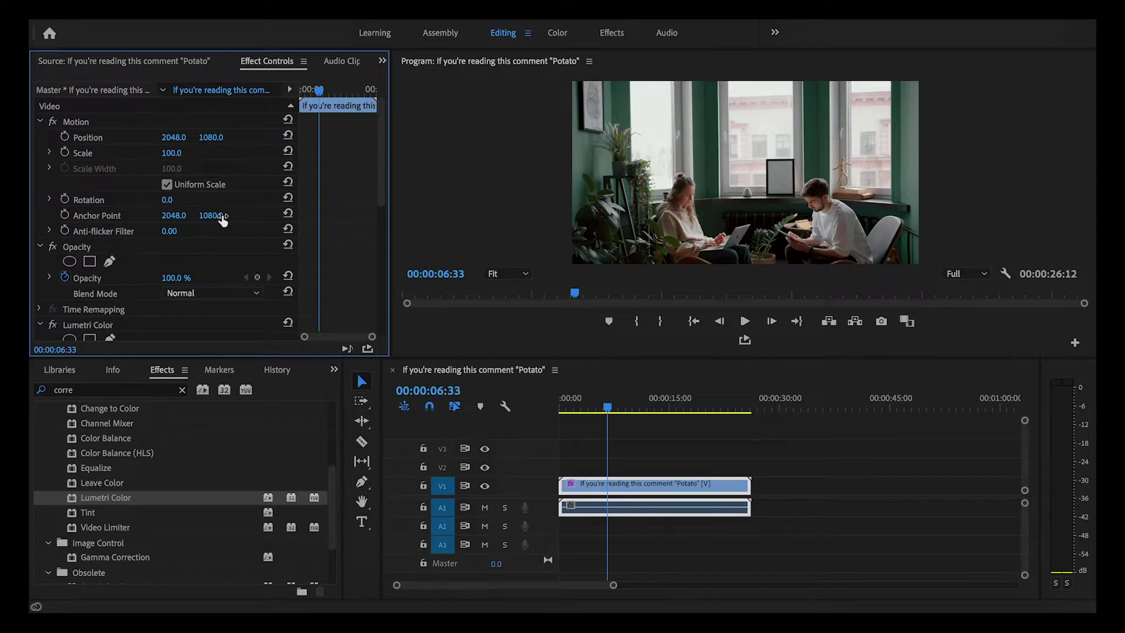
scroll(223, 219, down, 10)
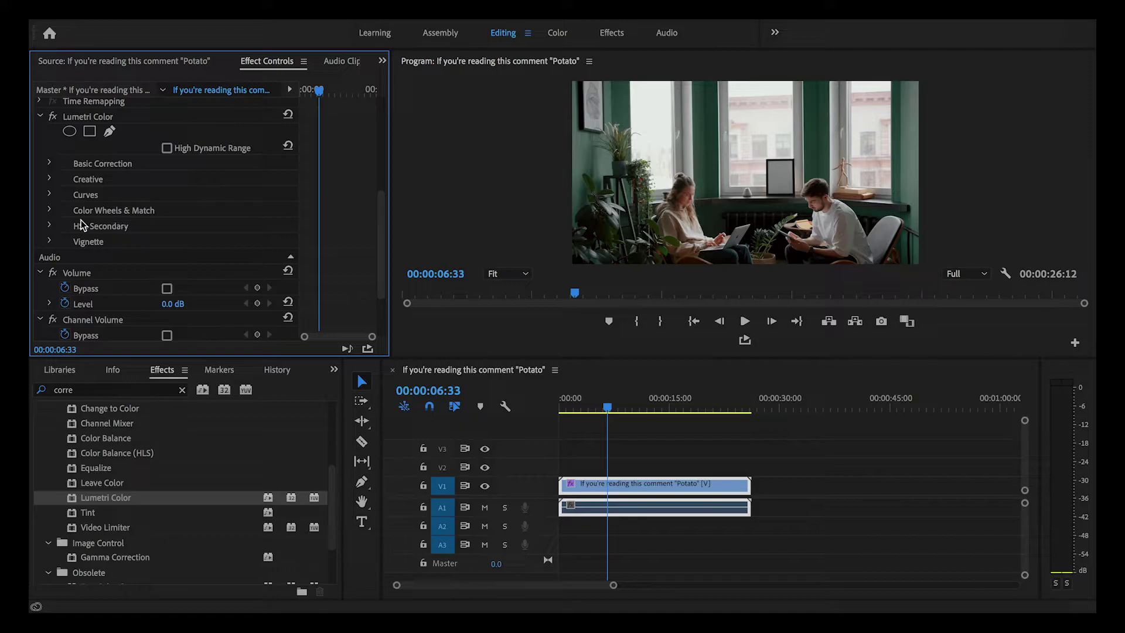
Expand HSL Secondary and sample the green wall with the Set color eyedropper.
click(50, 226)
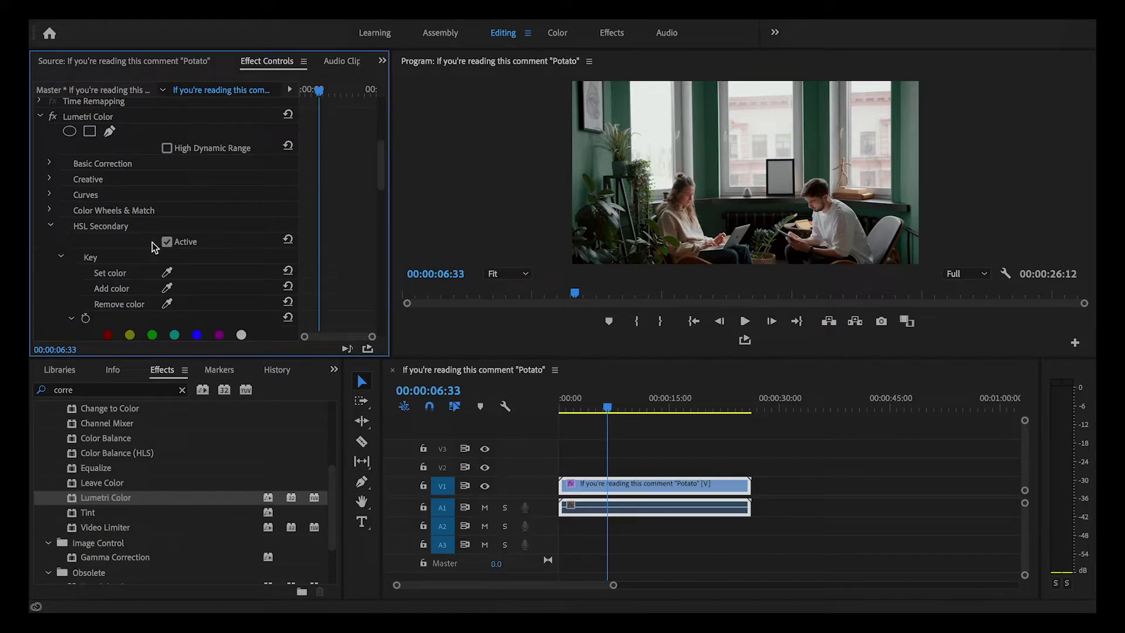
scroll(152, 247, down, 2)
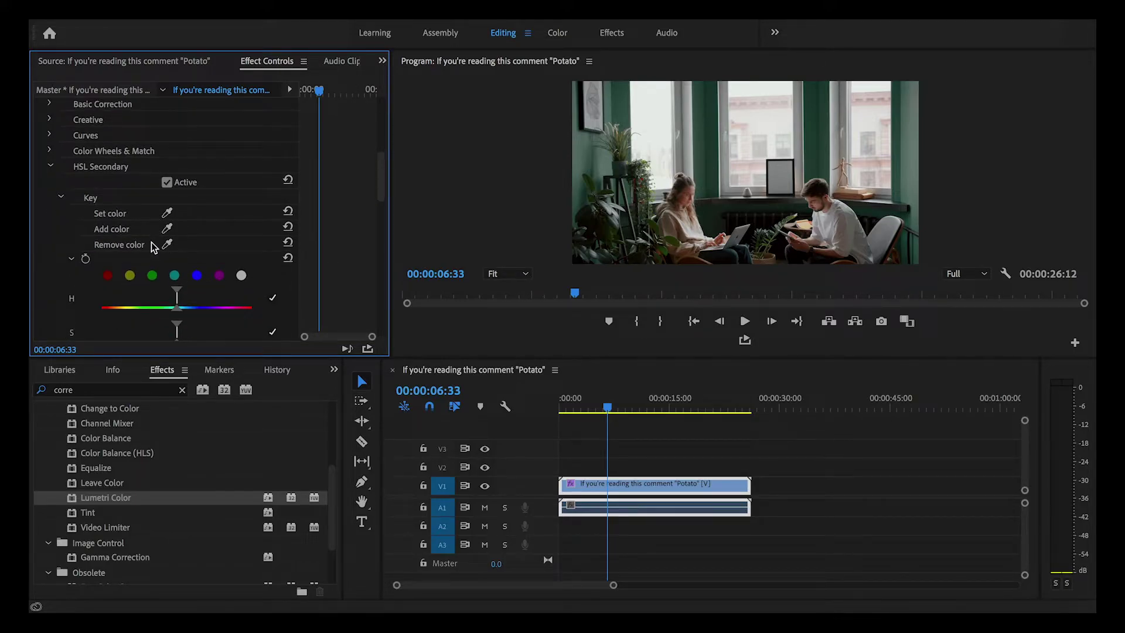
click(167, 212)
click(719, 120)
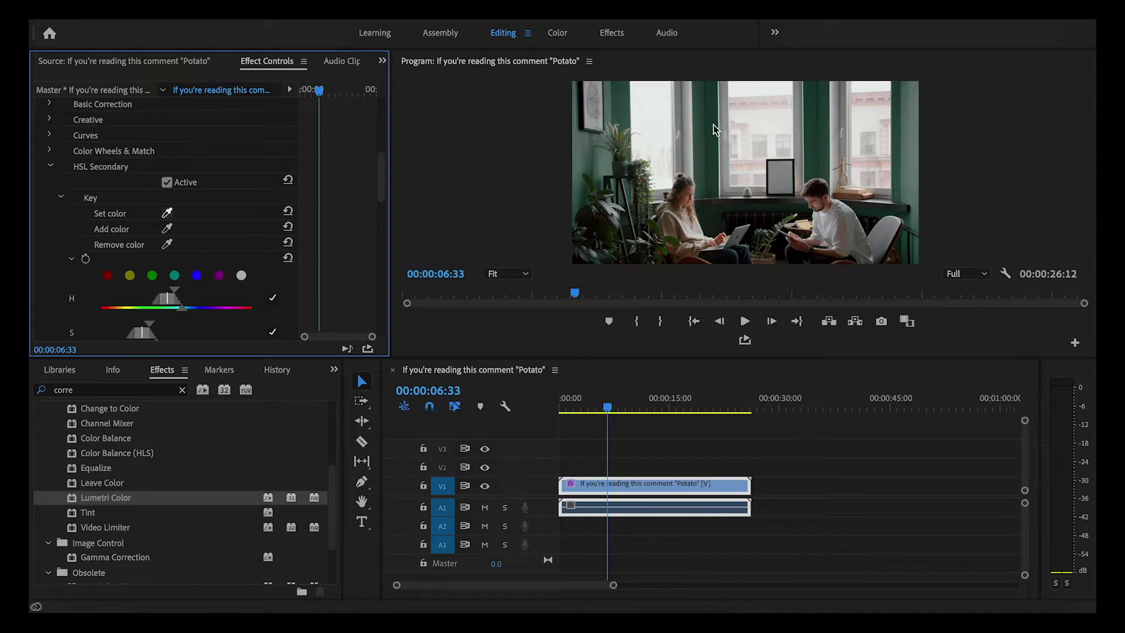
scroll(265, 206, down, 1)
scroll(265, 206, down, 4)
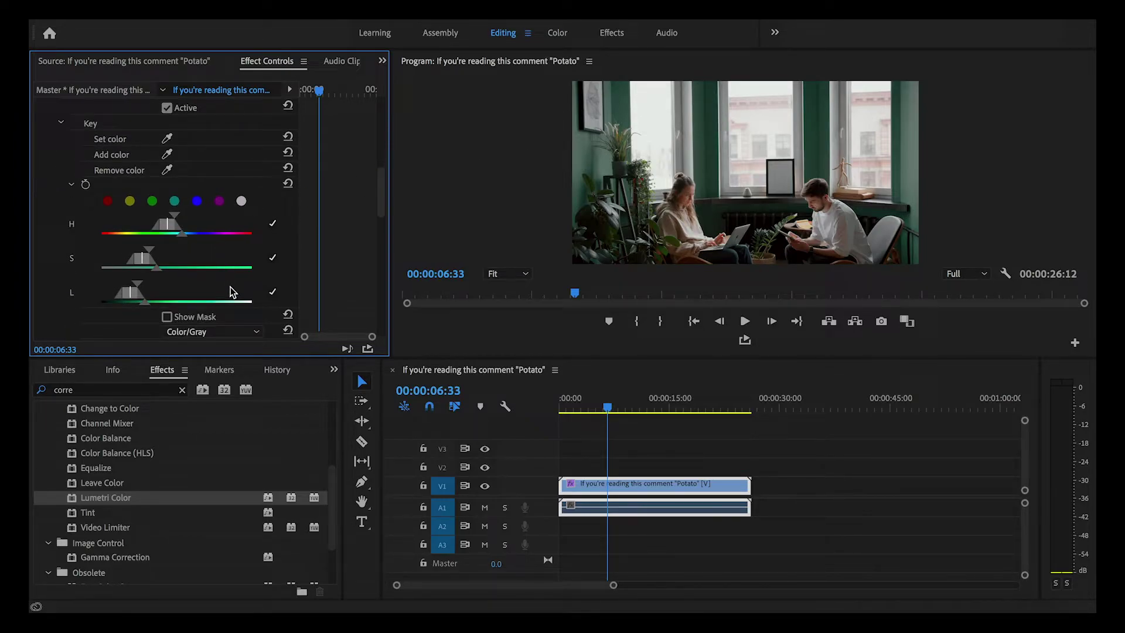
scroll(231, 290, down, 3)
Turn on Show Mask and add three more green wall samples to the key.
click(167, 273)
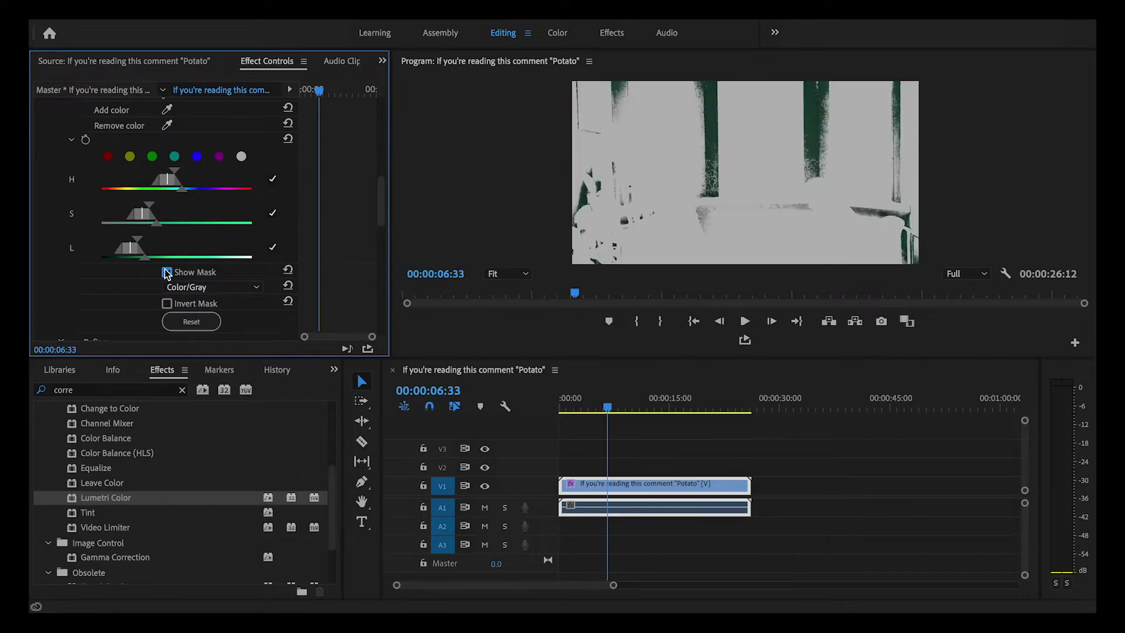
scroll(265, 212, up, 4)
scroll(265, 212, up, 2)
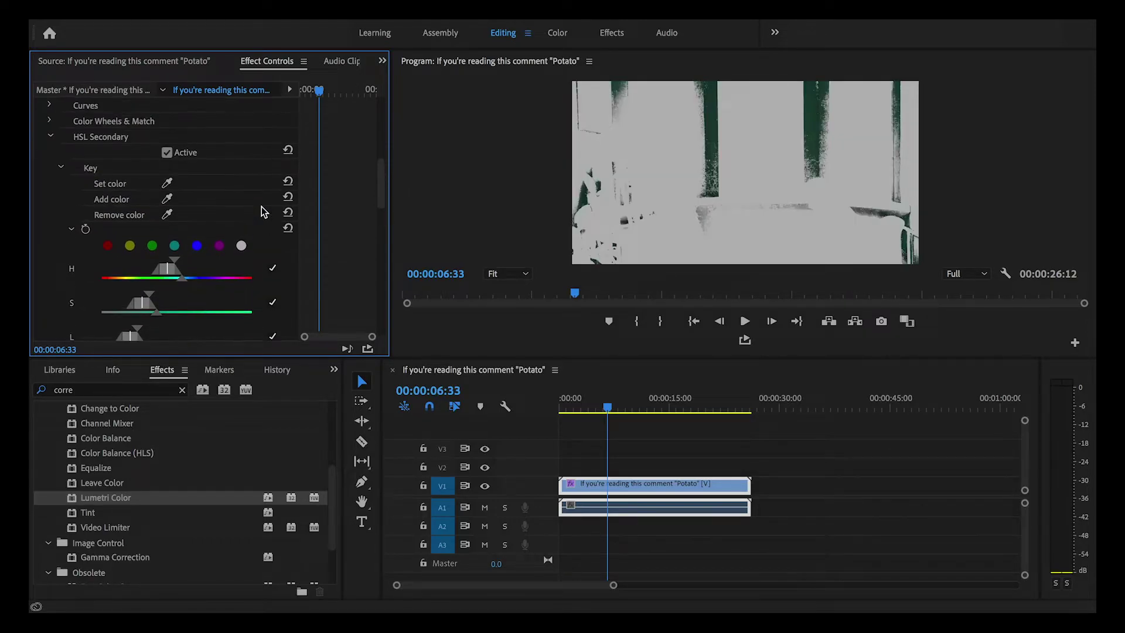
click(168, 199)
click(622, 136)
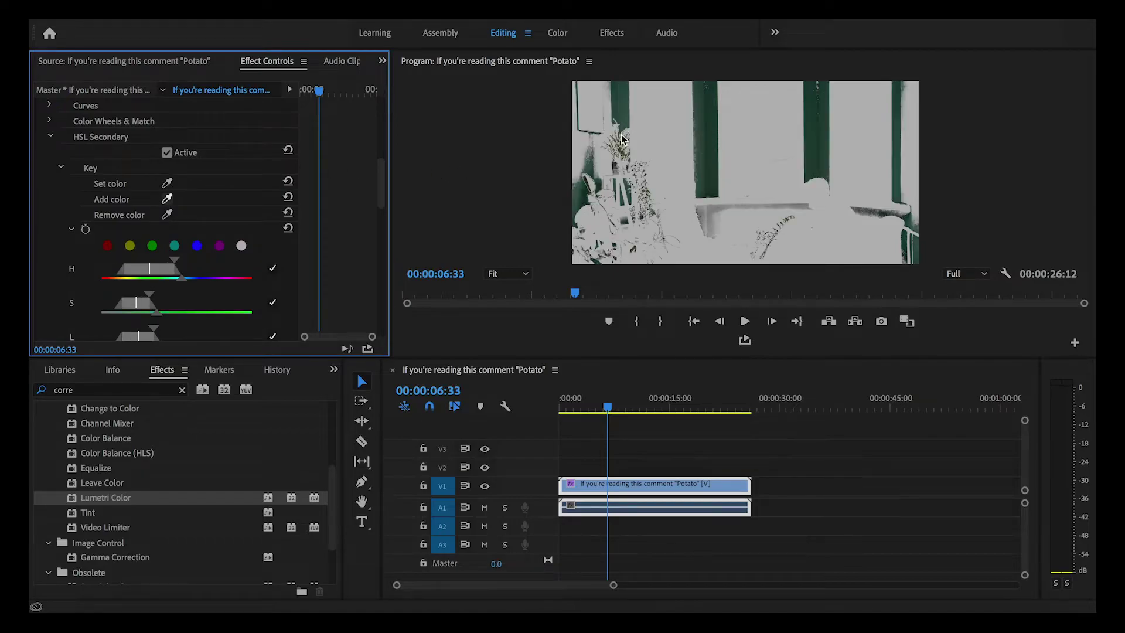
click(169, 198)
click(702, 179)
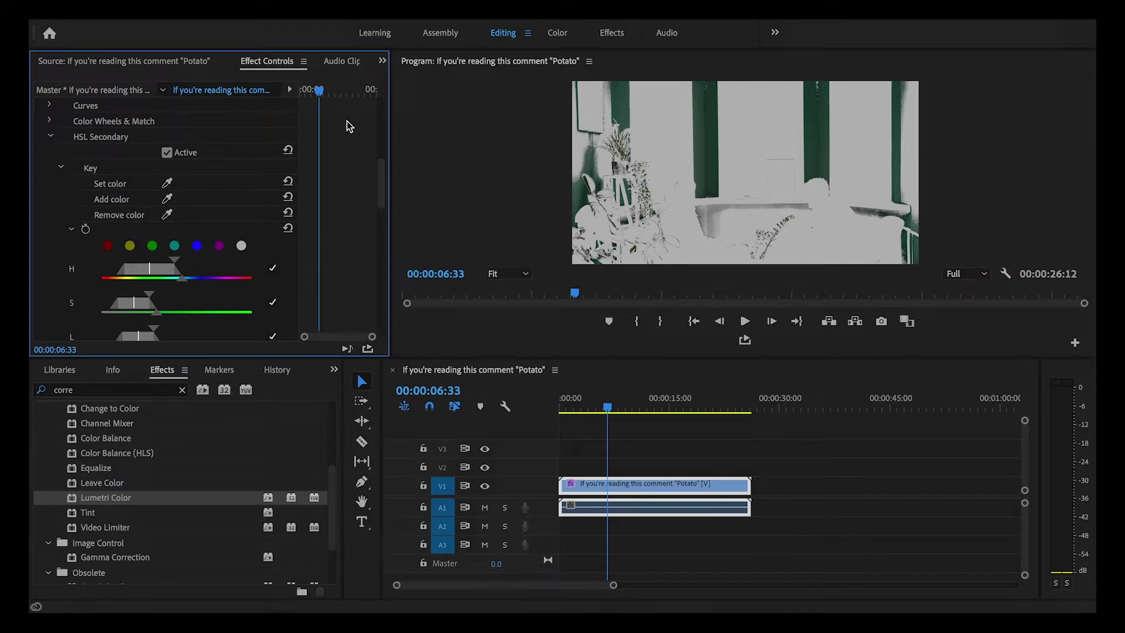
click(167, 199)
click(583, 144)
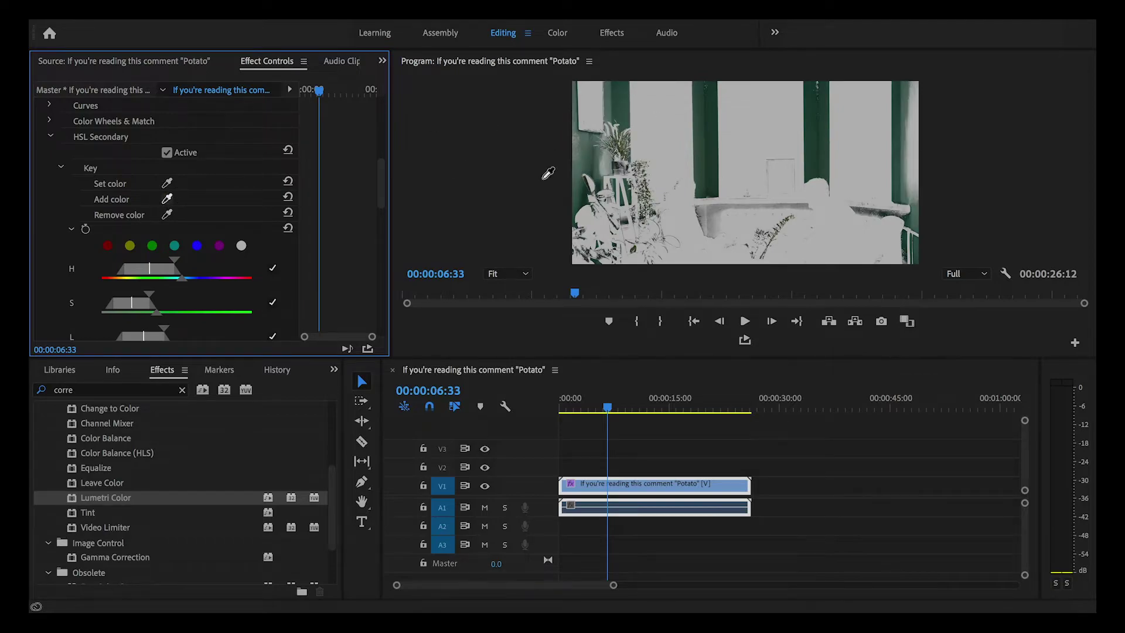
Add key samples from the right-hand wall, upper wall, another wall area and near the sofa.
click(169, 200)
click(913, 138)
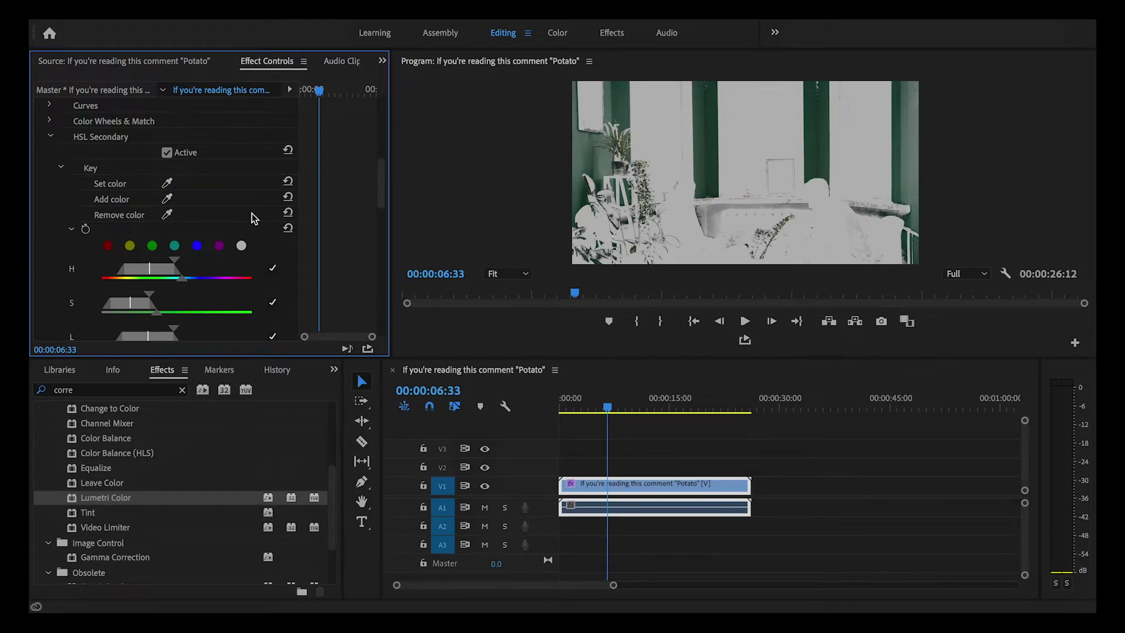
click(173, 197)
click(819, 94)
click(168, 200)
click(711, 208)
click(168, 200)
click(726, 225)
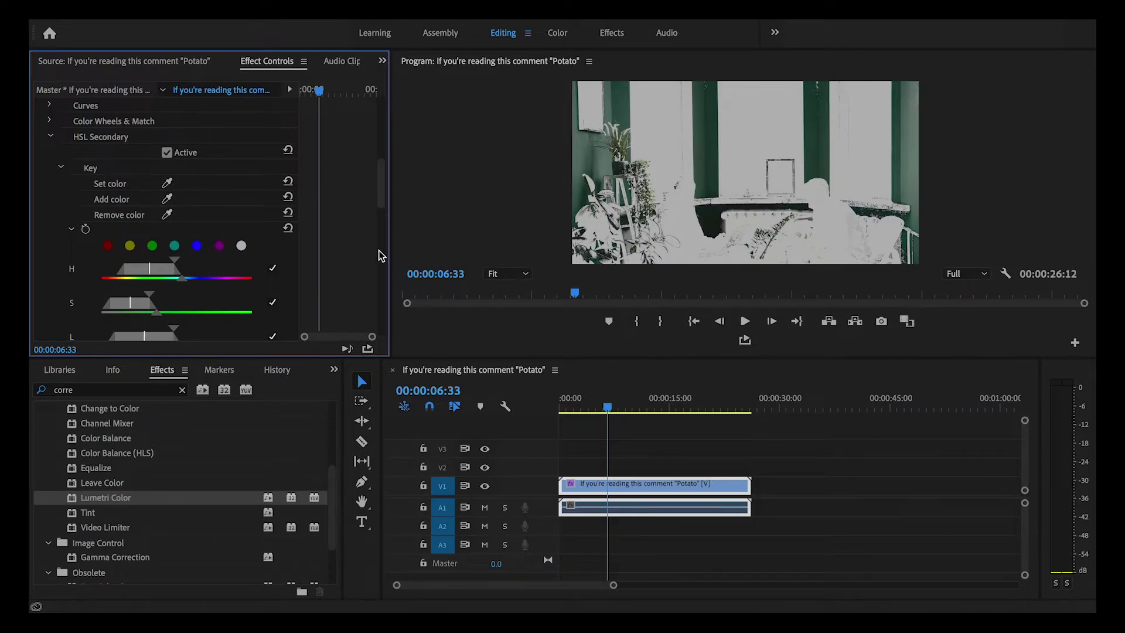
Widen the HSL key's lightness range and slightly widen its saturation range.
scroll(284, 199, down, 1)
scroll(285, 200, down, 1)
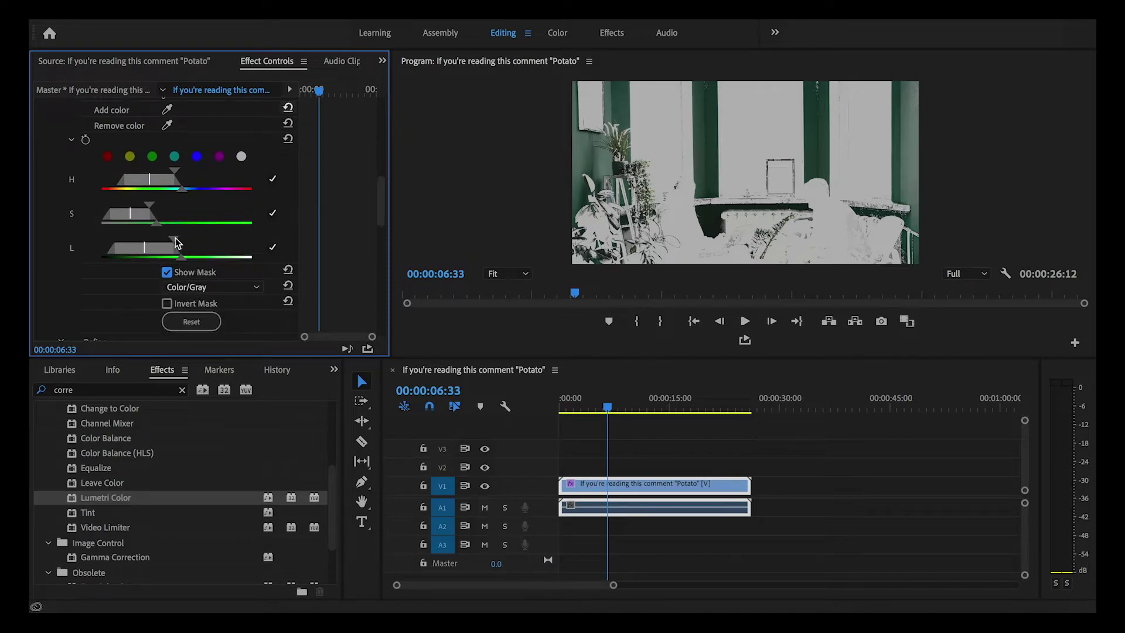
scroll(283, 199, up, 2)
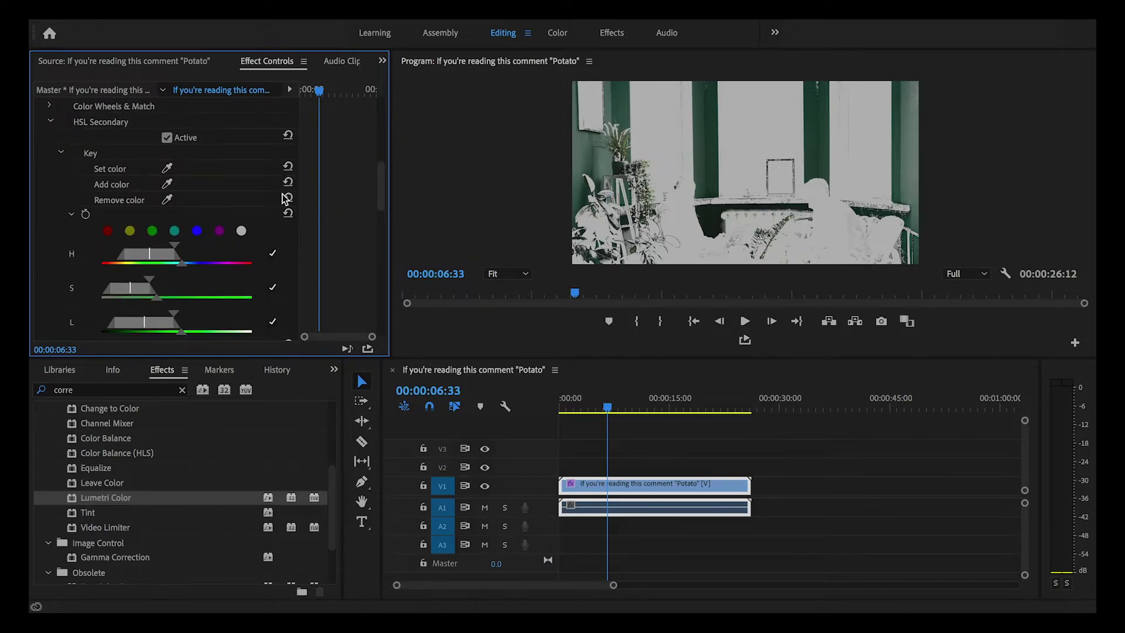
scroll(283, 199, down, 2)
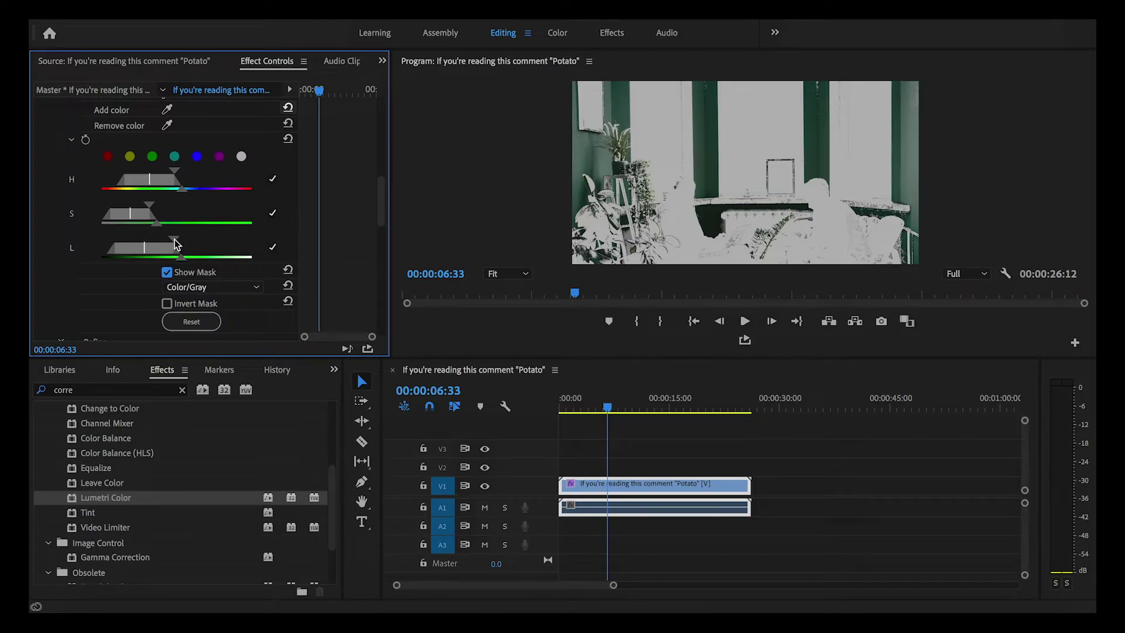
drag(181, 241, 190, 241)
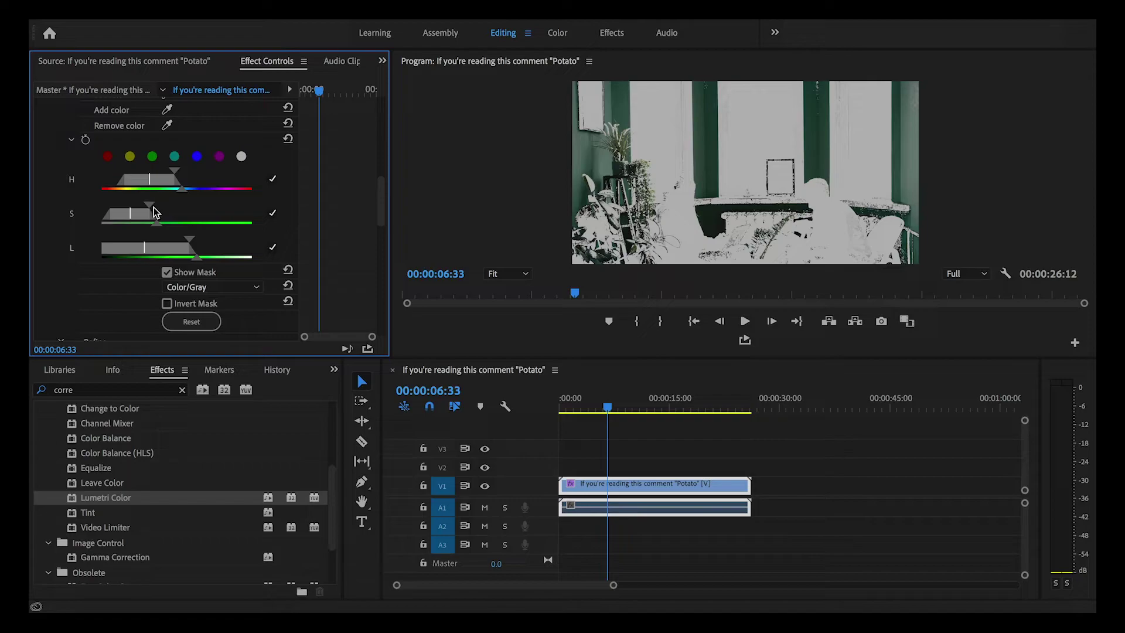
drag(151, 206, 166, 208)
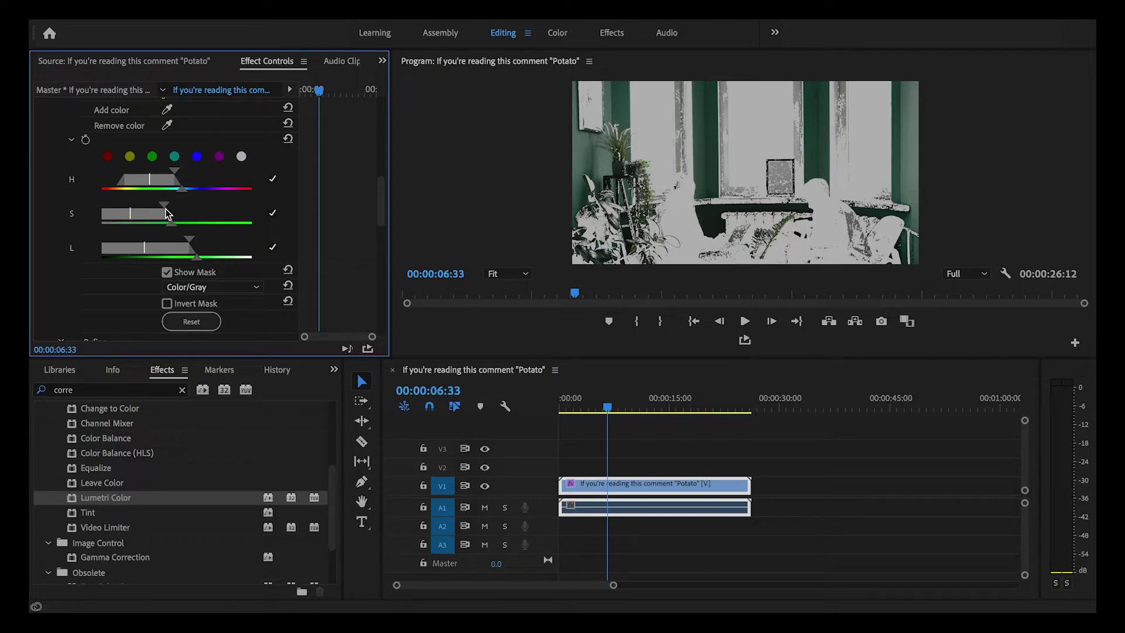
Hide the mask and tint the keyed wall with the correction wheel, first purple, then red.
click(167, 272)
scroll(288, 281, down, 8)
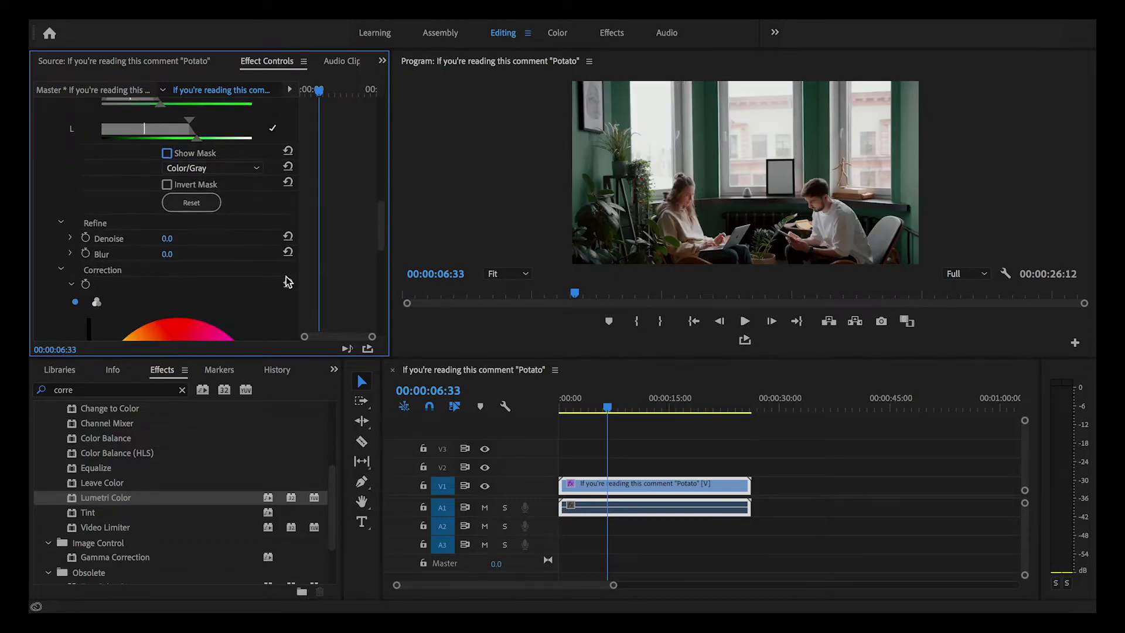
scroll(288, 281, down, 3)
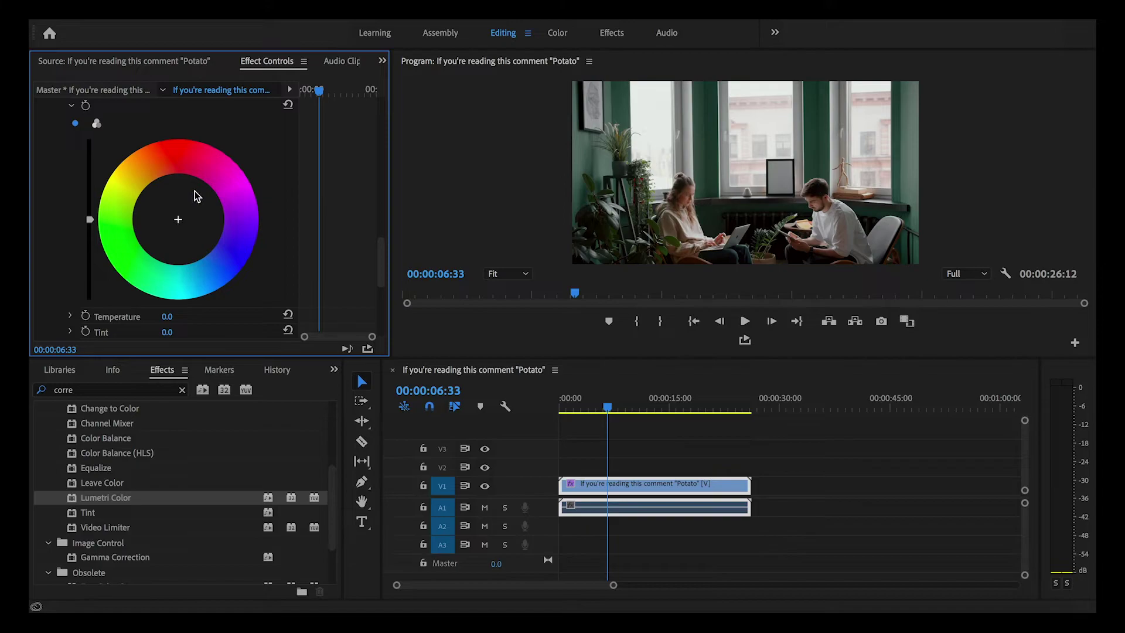
click(178, 220)
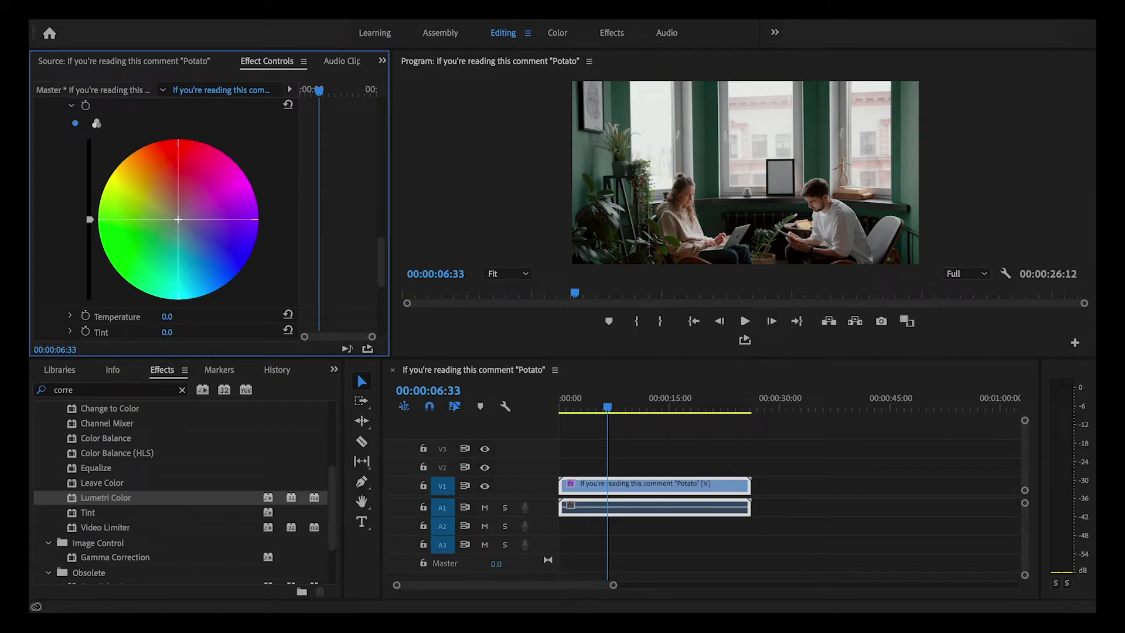
drag(178, 219, 191, 233)
drag(216, 198, 213, 207)
click(176, 164)
Pick yellow-green on the Correction wheel to recolour the keyed wall.
click(143, 191)
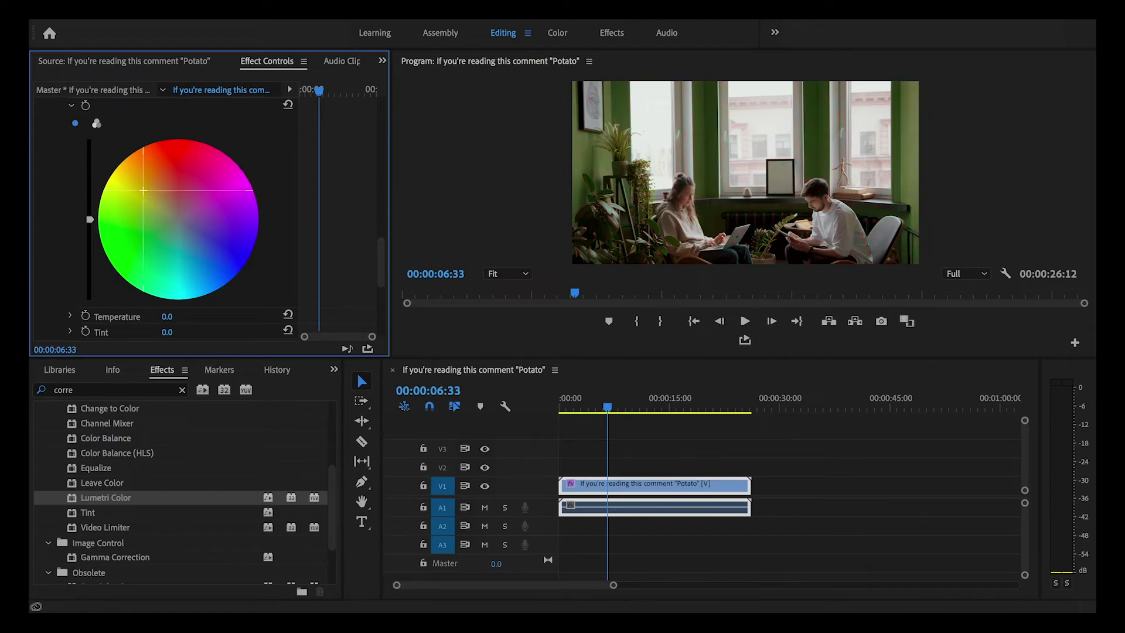